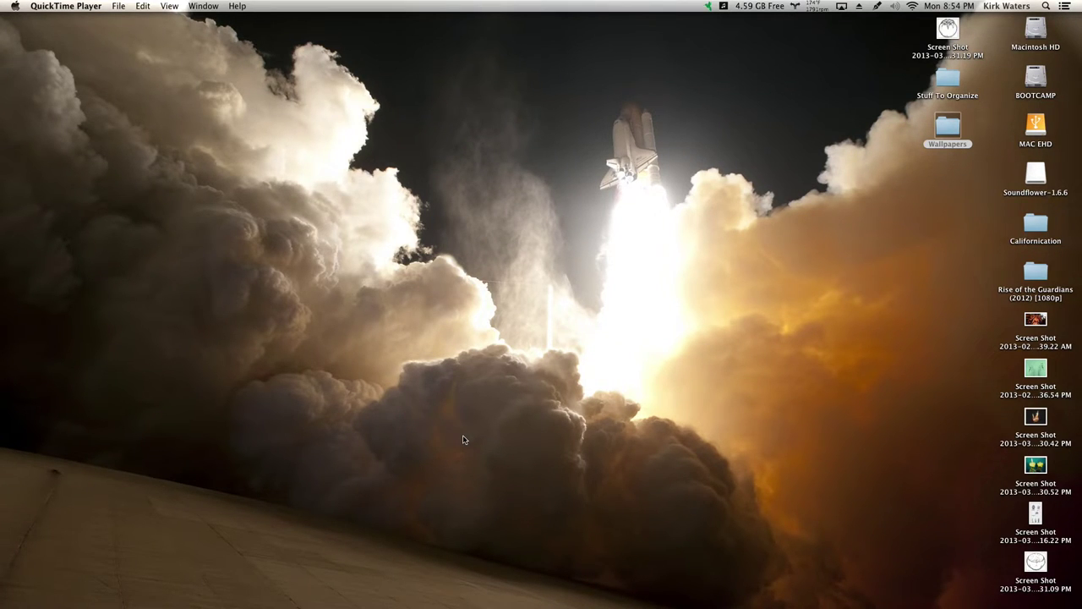
- Open the Soundflower-1.6.6 disk image to show License.txt, ReadMe.rtf, Soundflower.pkg and the uninstaller
double_click(1041, 172)
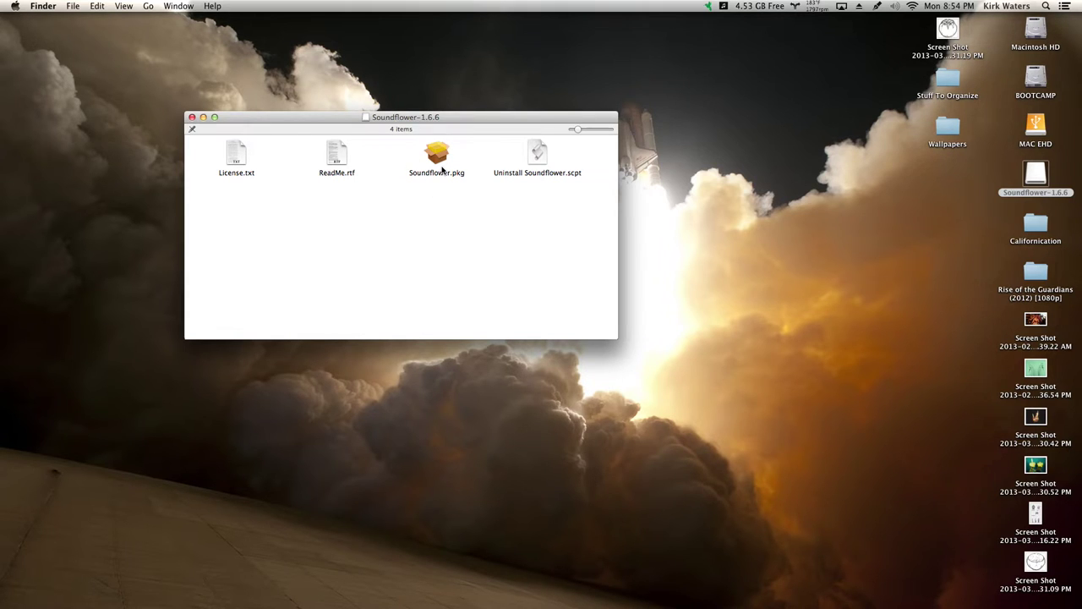
- Launch Soundflower.pkg, advance to the license agreement, then disagree to quit the installer
double_click(439, 162)
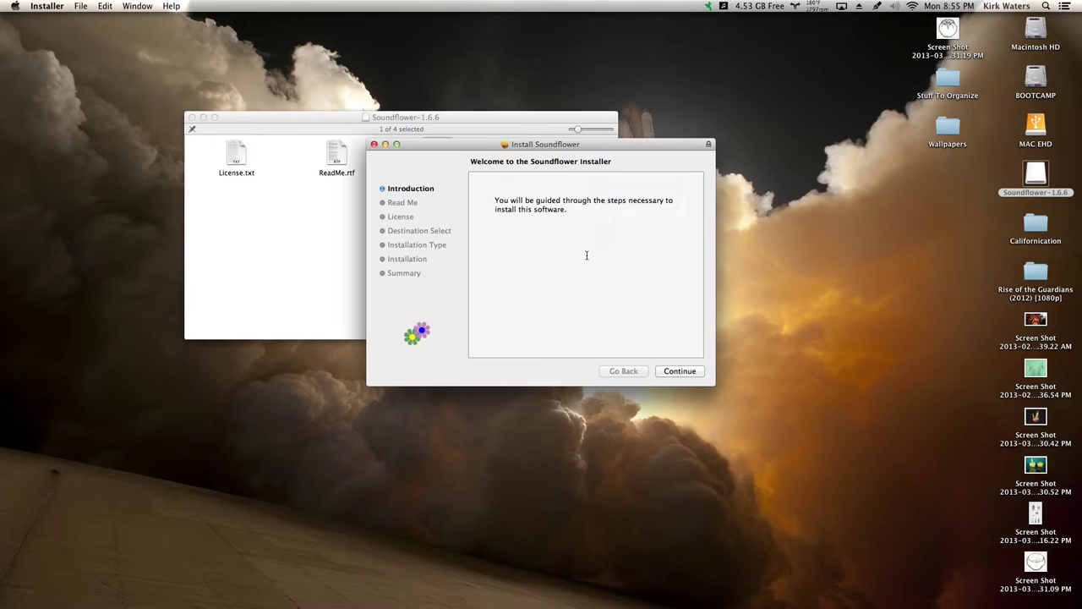
left_click(680, 371)
left_click(680, 371)
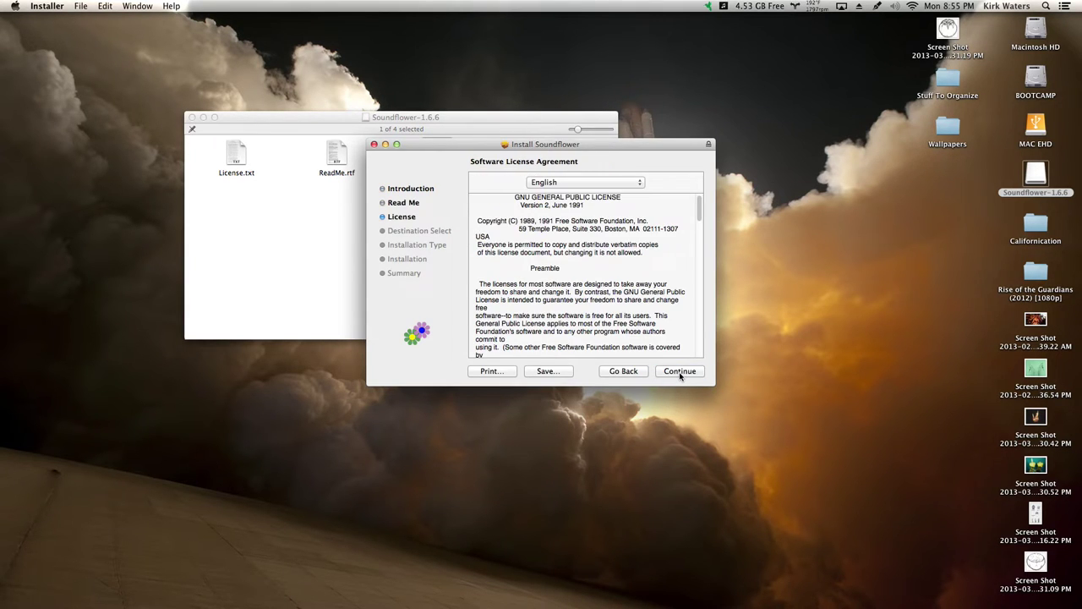
left_click(679, 371)
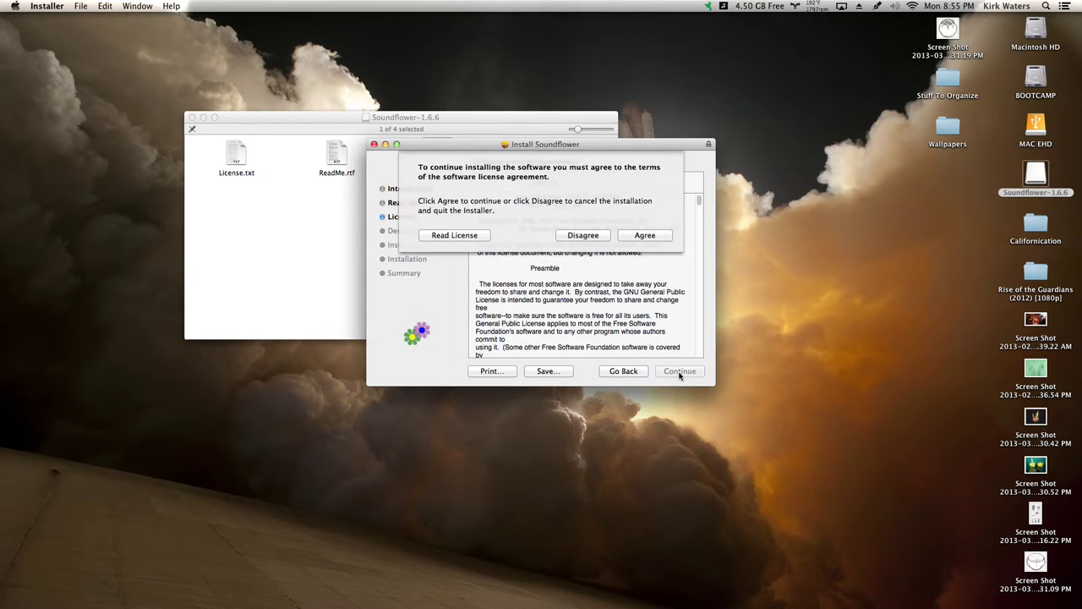
left_click(583, 235)
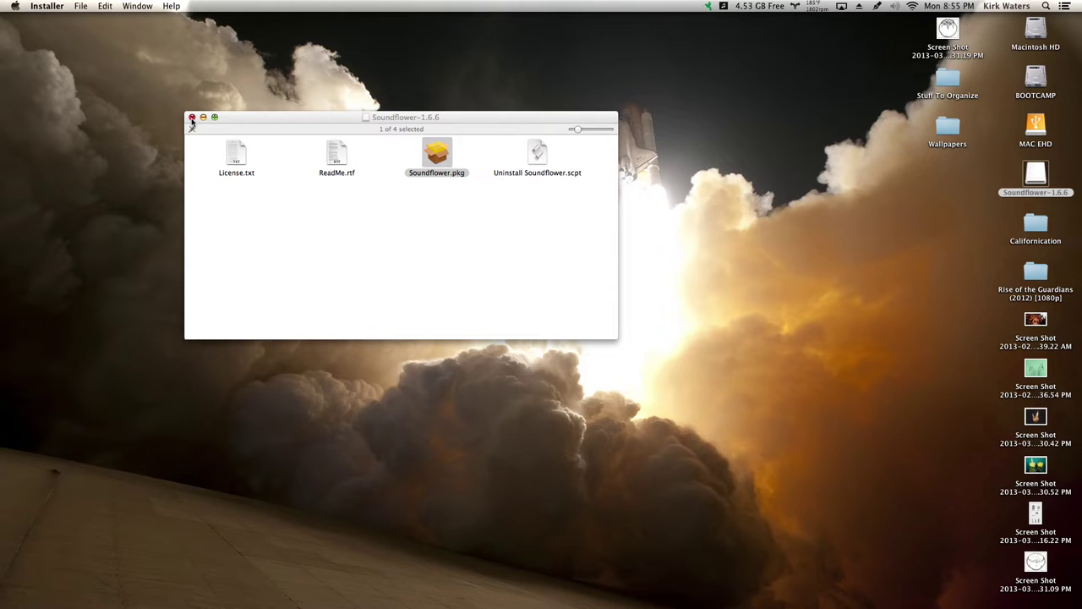
- Close the Soundflower folder and launch Audio MIDI Setup through a Spotlight search for 'audi'
left_click(192, 118)
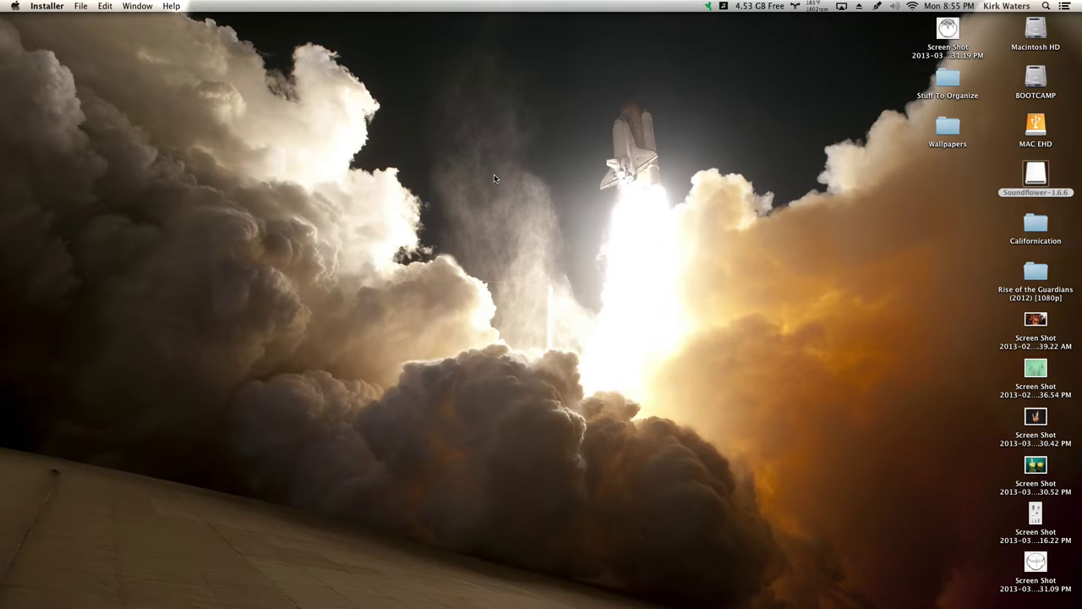
mouse_move(730, 583)
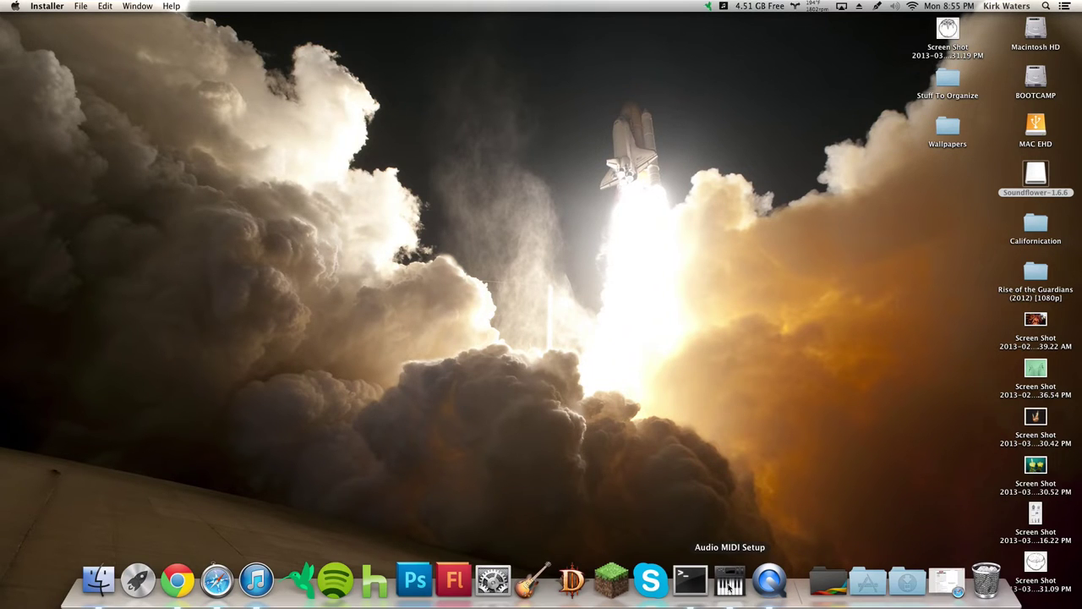
left_click(1046, 7)
type("aud")
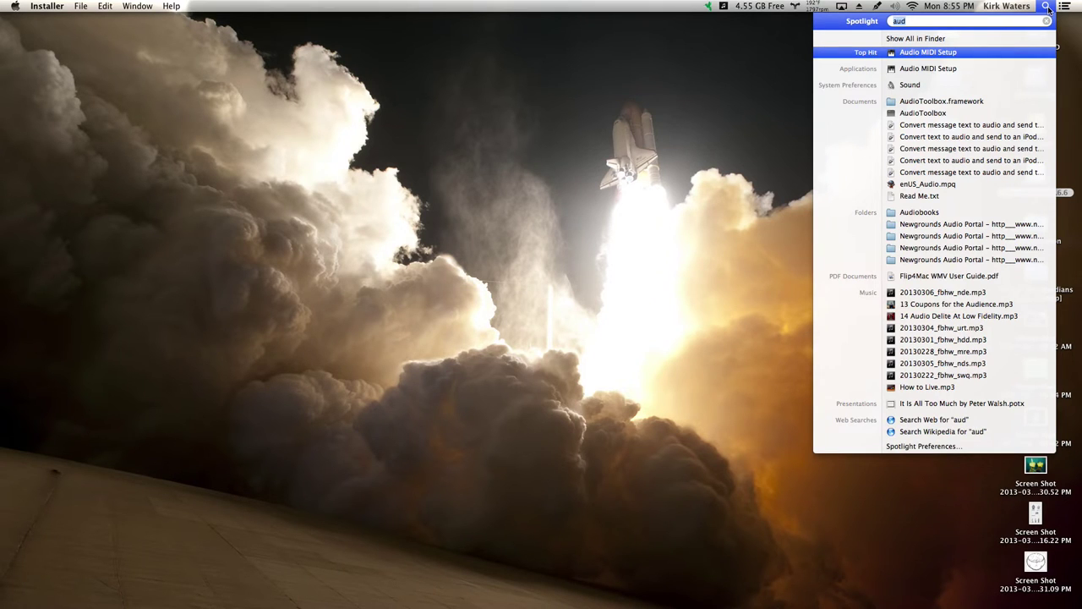
type("audi")
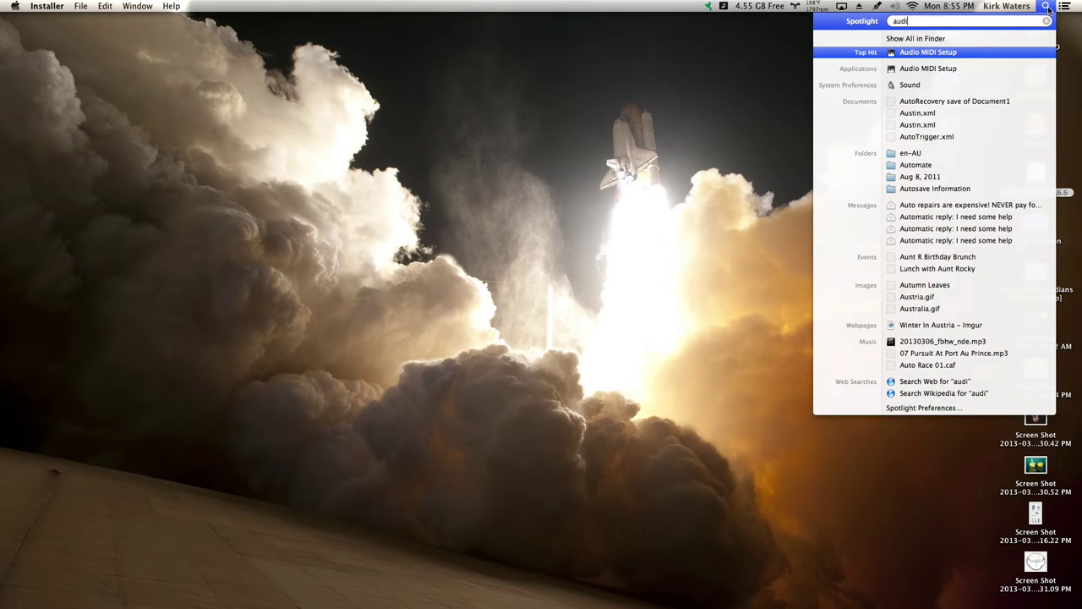
key("Return")
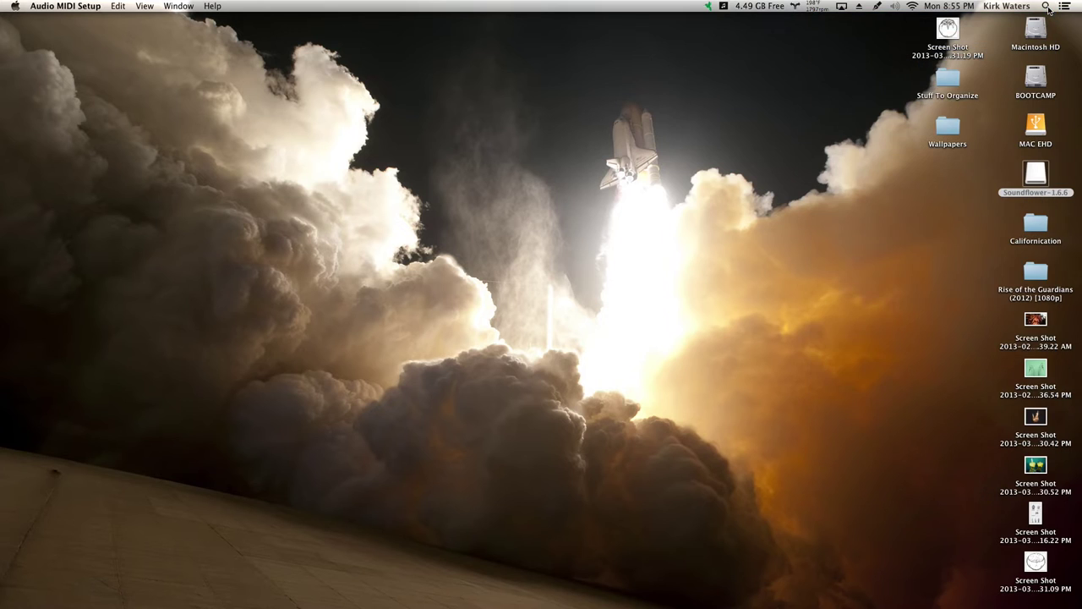
- Quit Audio MIDI Setup from its Dock icon menu and search Spotlight again
mouse_move(725, 592)
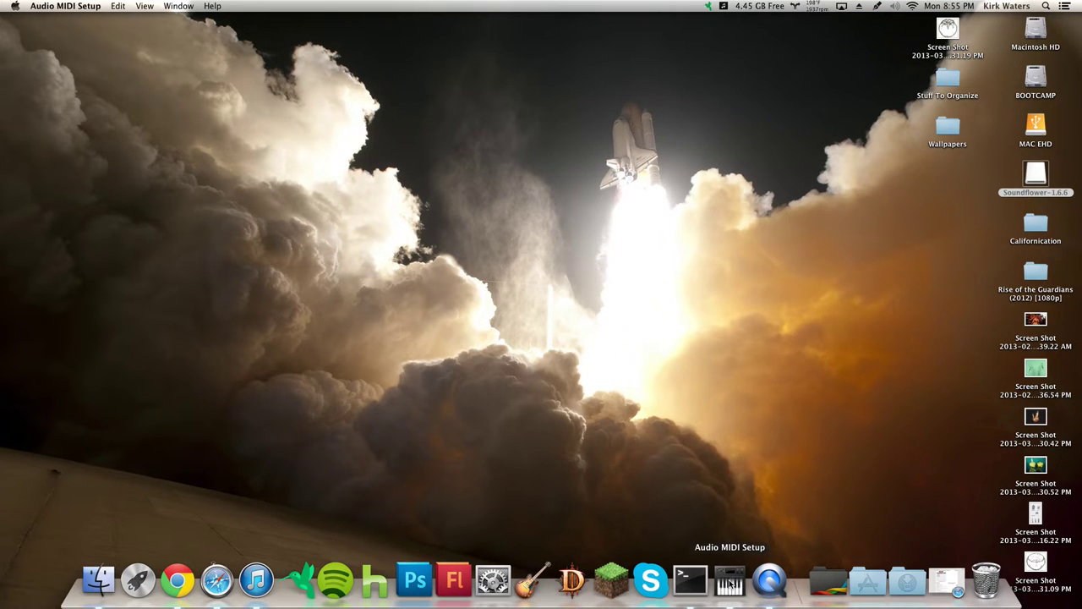
left_click(730, 580)
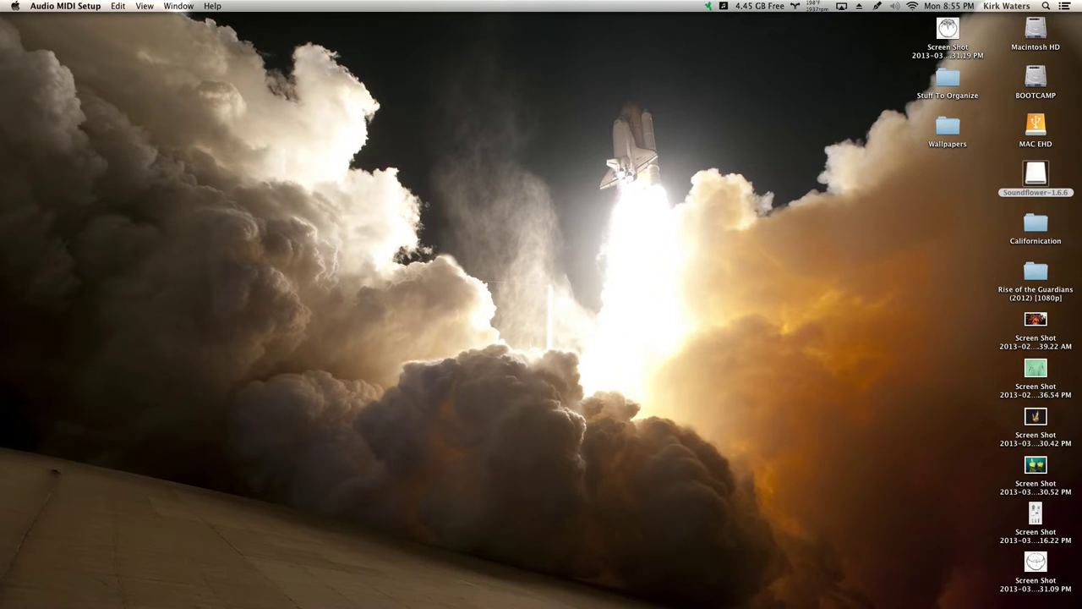
left_click(732, 592)
right_click(732, 594)
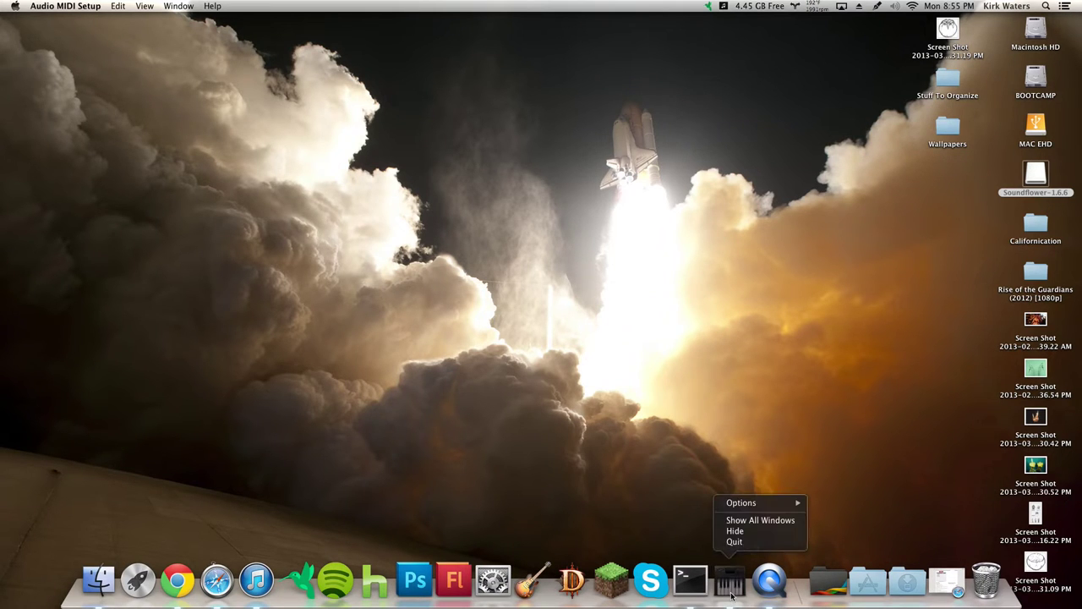
left_click(737, 544)
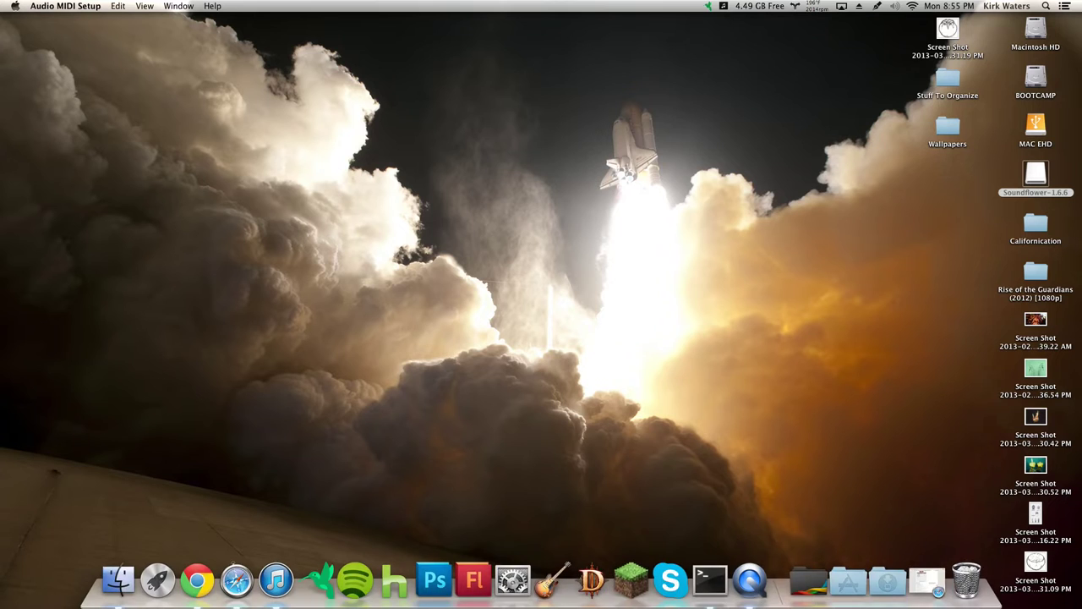
left_click(1045, 6)
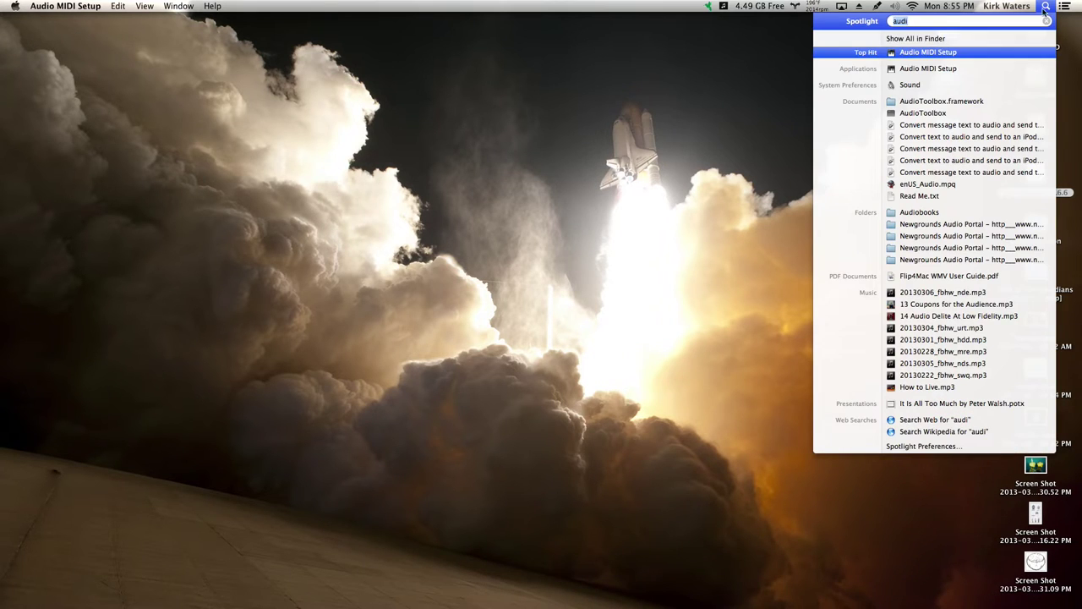
- Reopen Audio MIDI Setup, launch System Preferences, and arrange the two windows side by side
left_click(1010, 53)
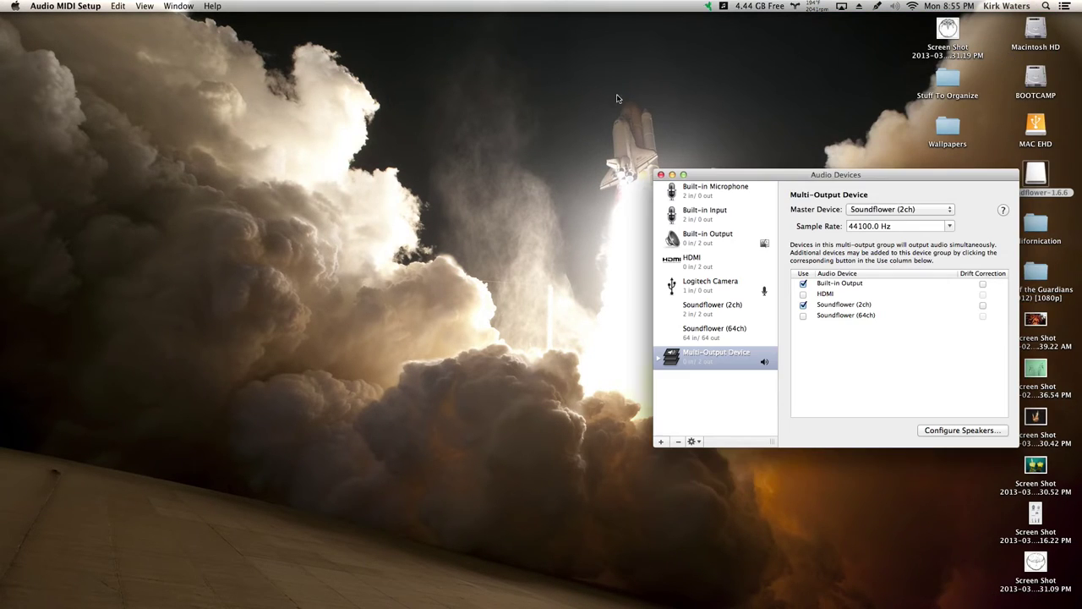
left_click_drag(755, 176, 500, 93)
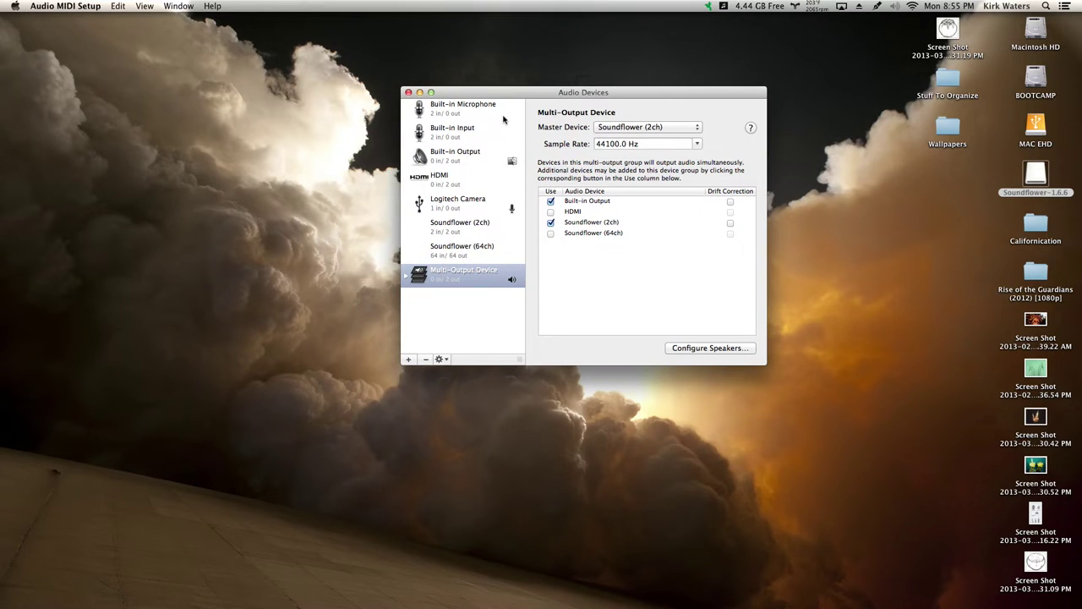
mouse_move(690, 602)
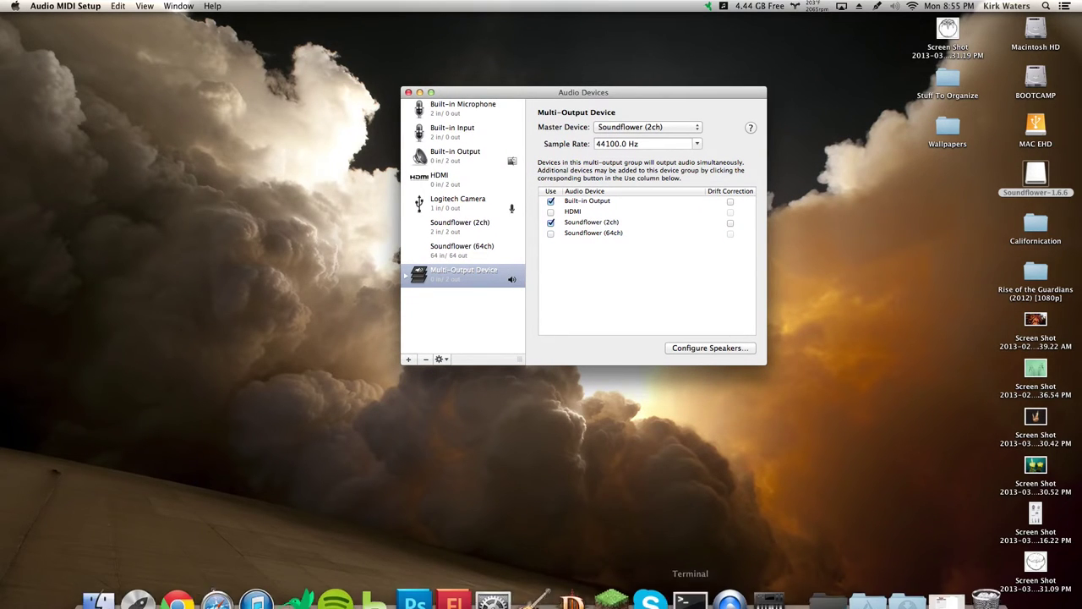
left_click(495, 581)
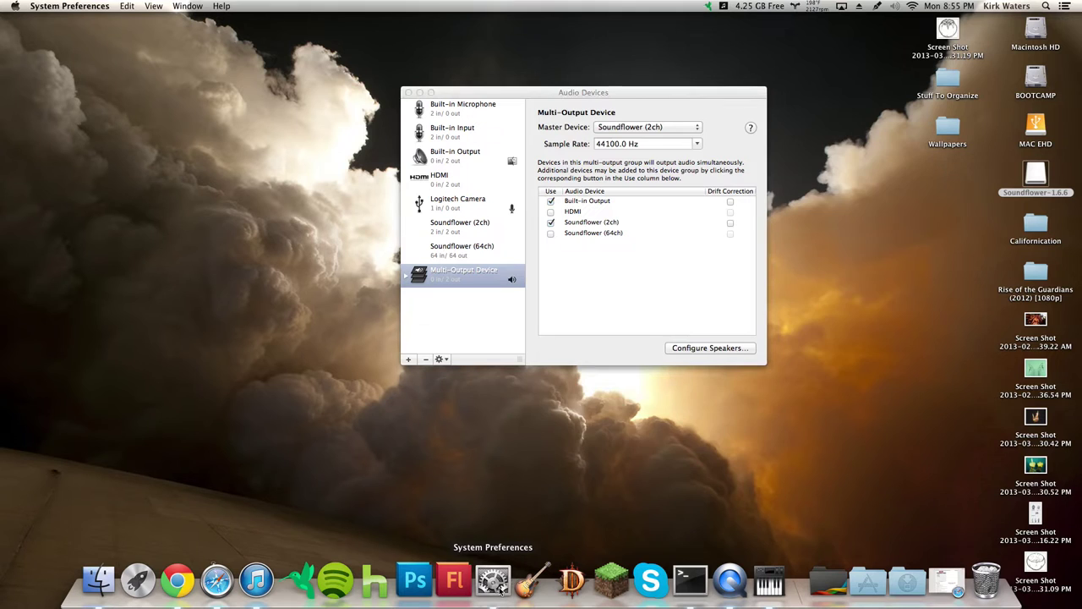
left_click_drag(734, 141, 271, 189)
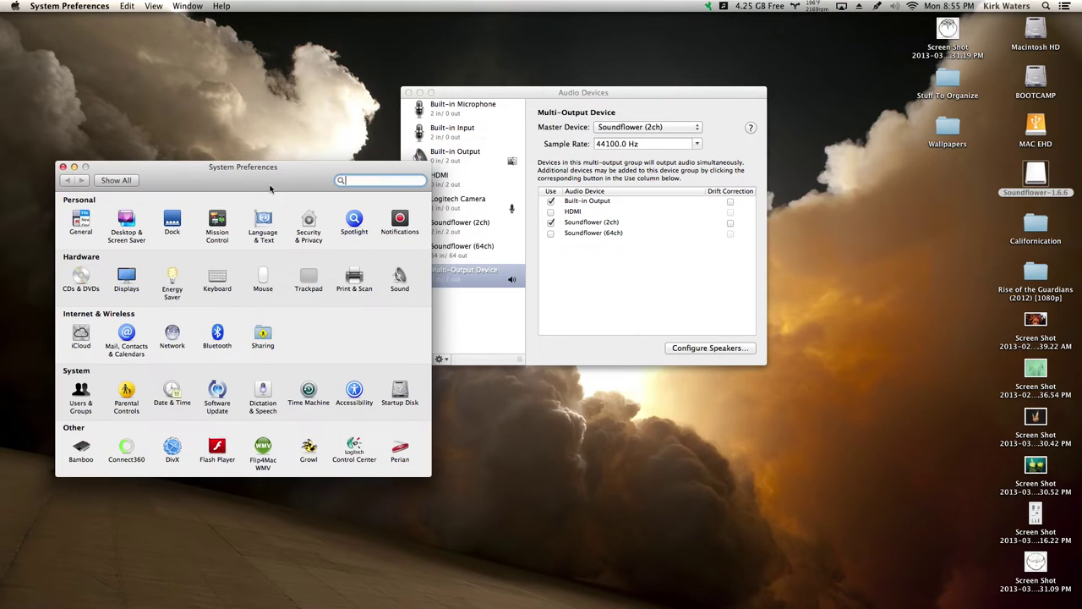
left_click_drag(538, 97, 694, 141)
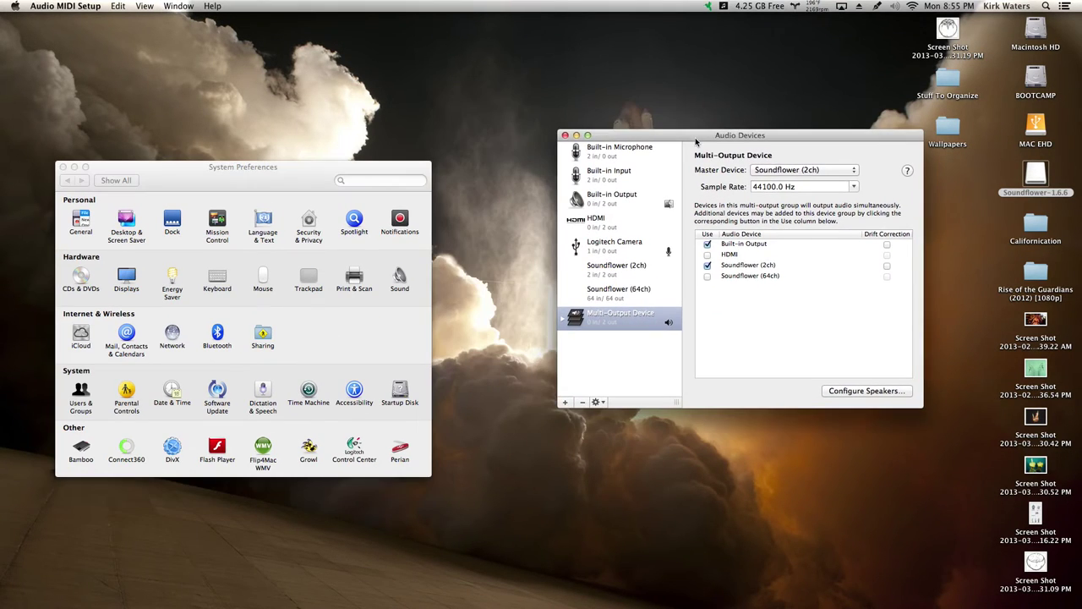
- Make Multi-Output Device the sound output in Sound preferences, then nudge the Audio Devices window left
left_click(397, 281)
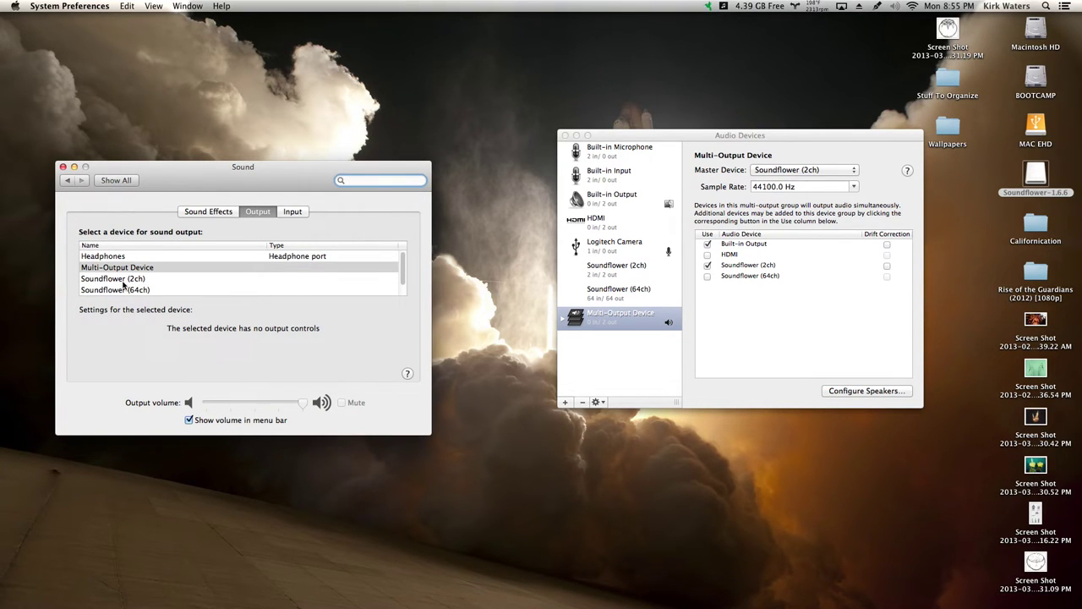
scroll(121, 283, "down", 1)
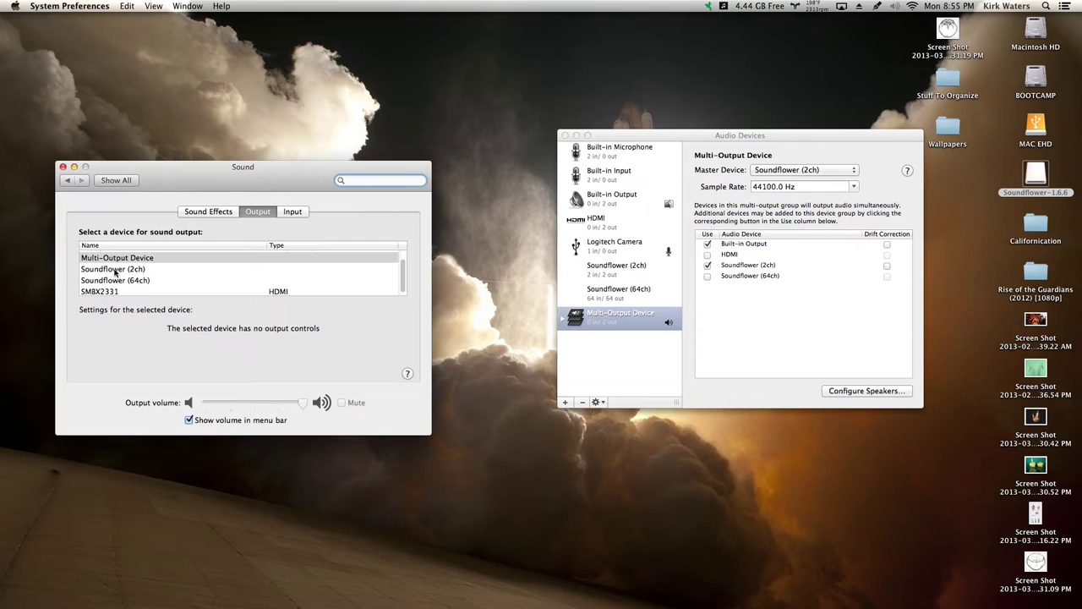
scroll(127, 274, "up", 1)
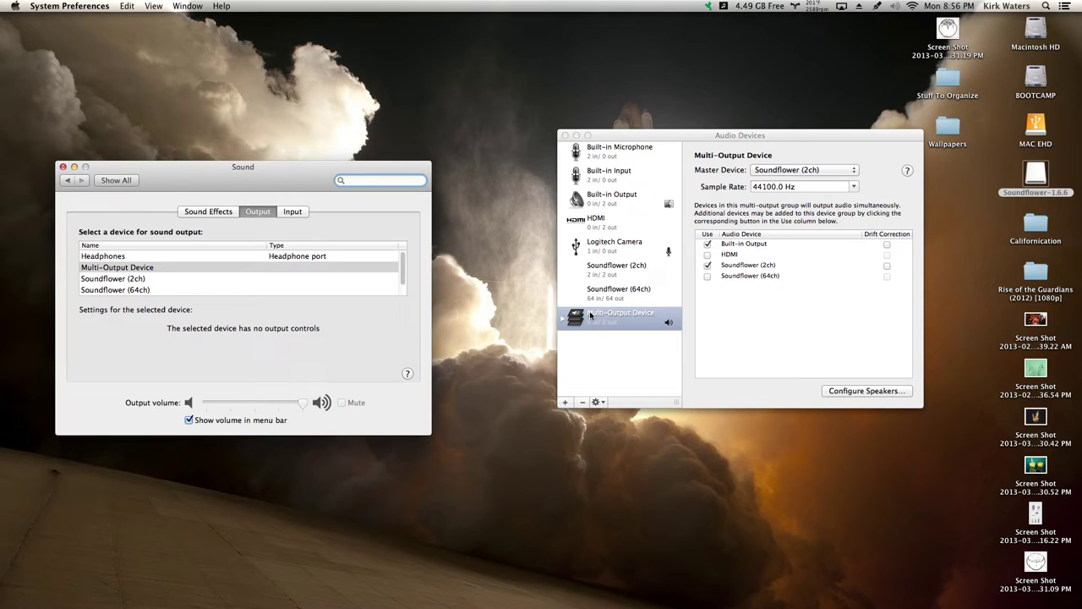
left_click(682, 152)
left_click_drag(680, 137, 636, 151)
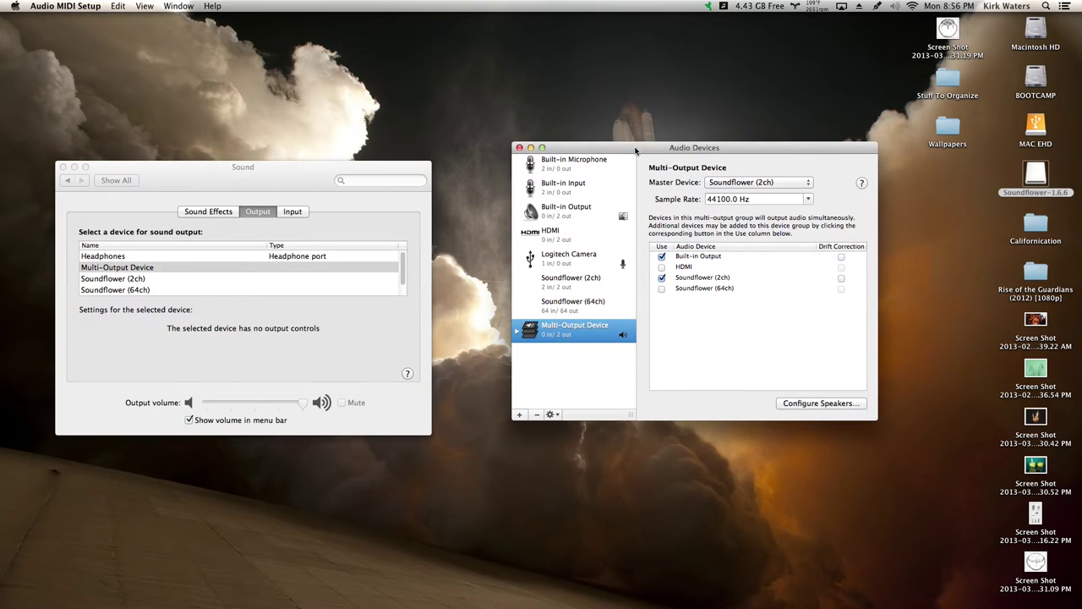
left_click(519, 415)
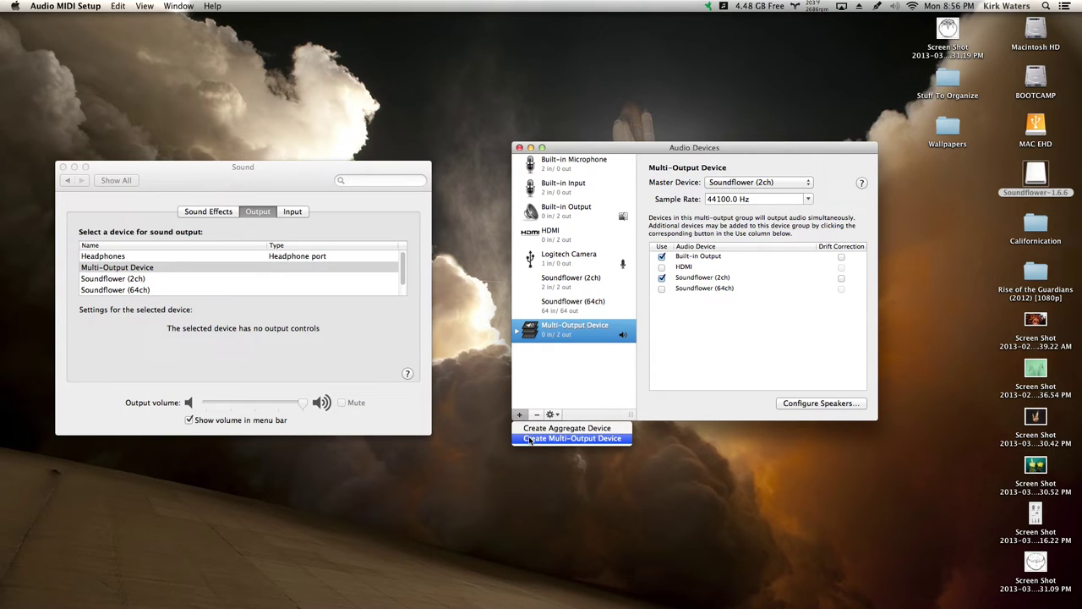
left_click(530, 438)
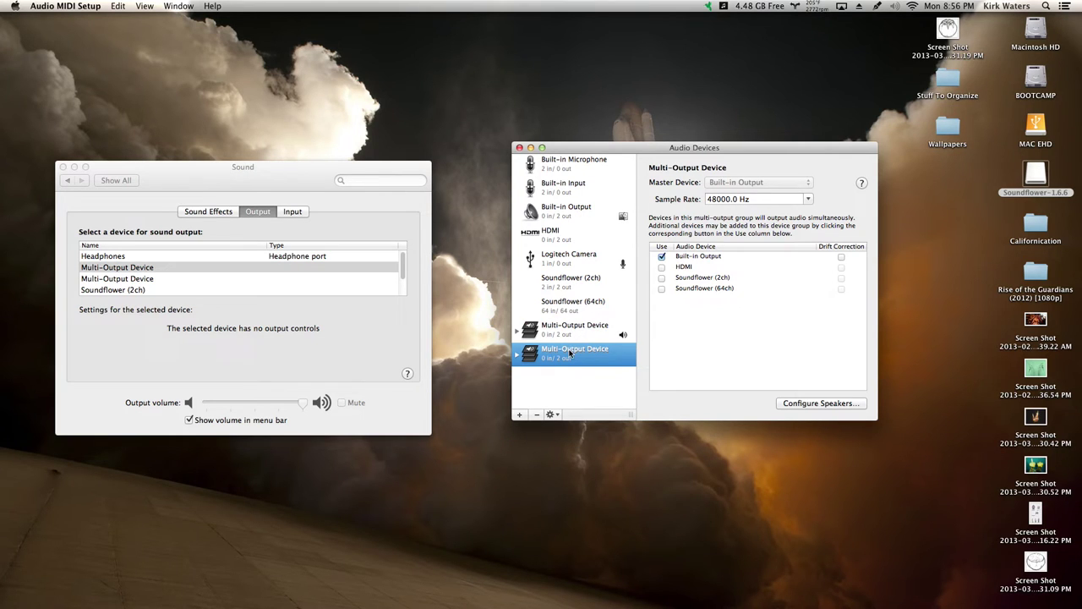
right_click(570, 353)
left_click(542, 399)
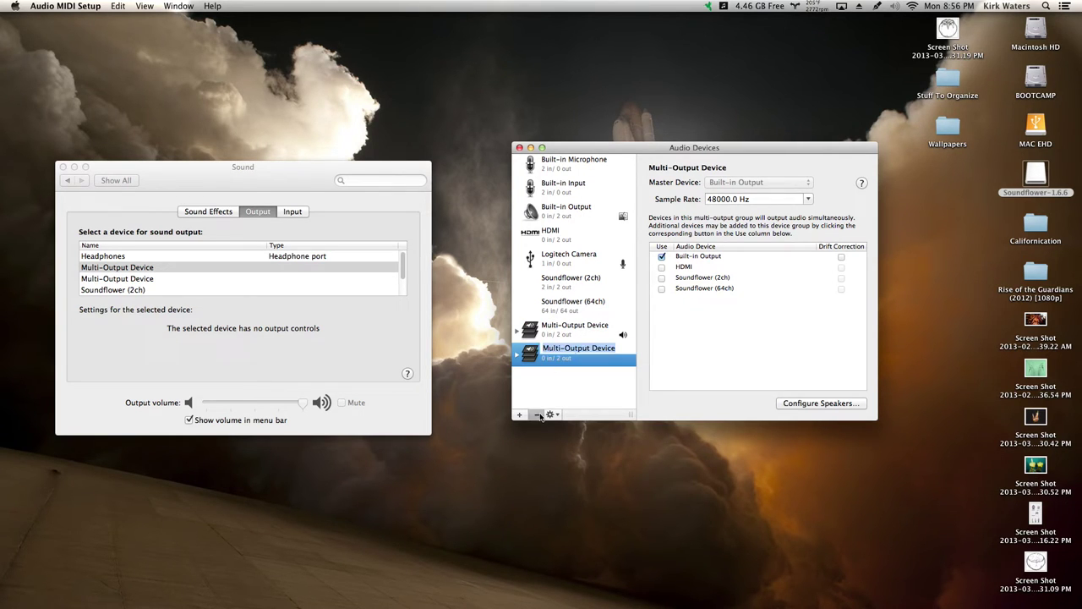
left_click(539, 415)
left_click(568, 331)
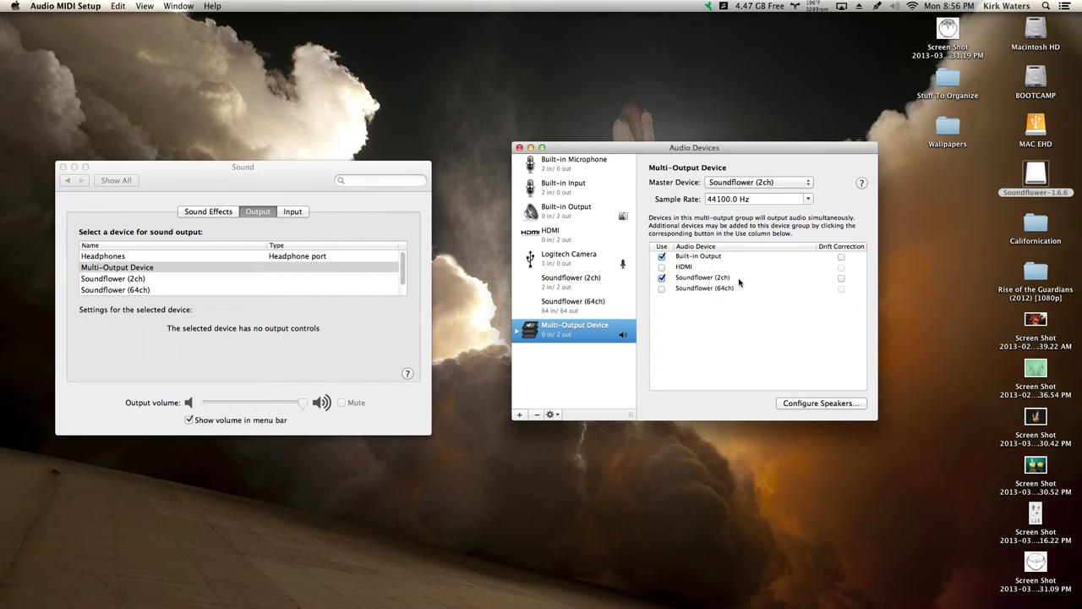
- Close Audio Devices, recheck that Multi-Output Device is the Sound output, then close System Preferences
left_click(519, 147)
left_click_drag(154, 163, 313, 155)
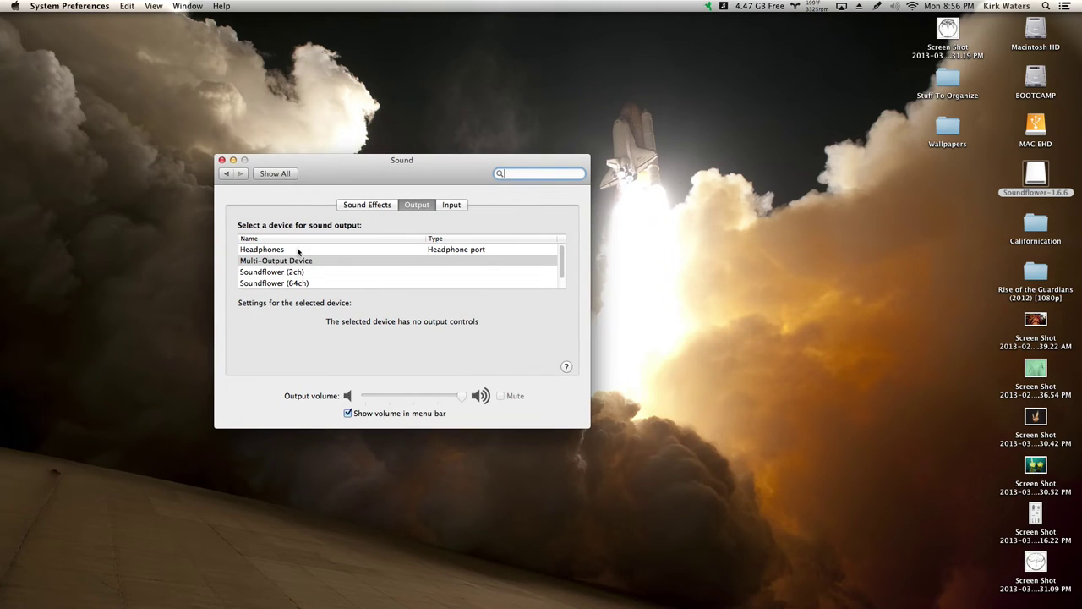
left_click(226, 174)
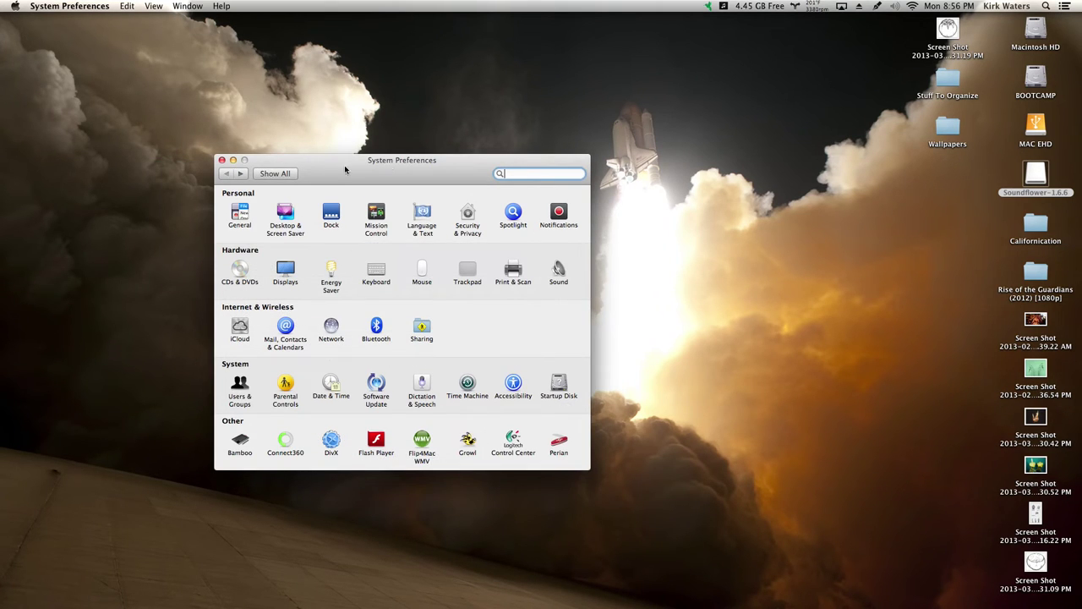
left_click(559, 270)
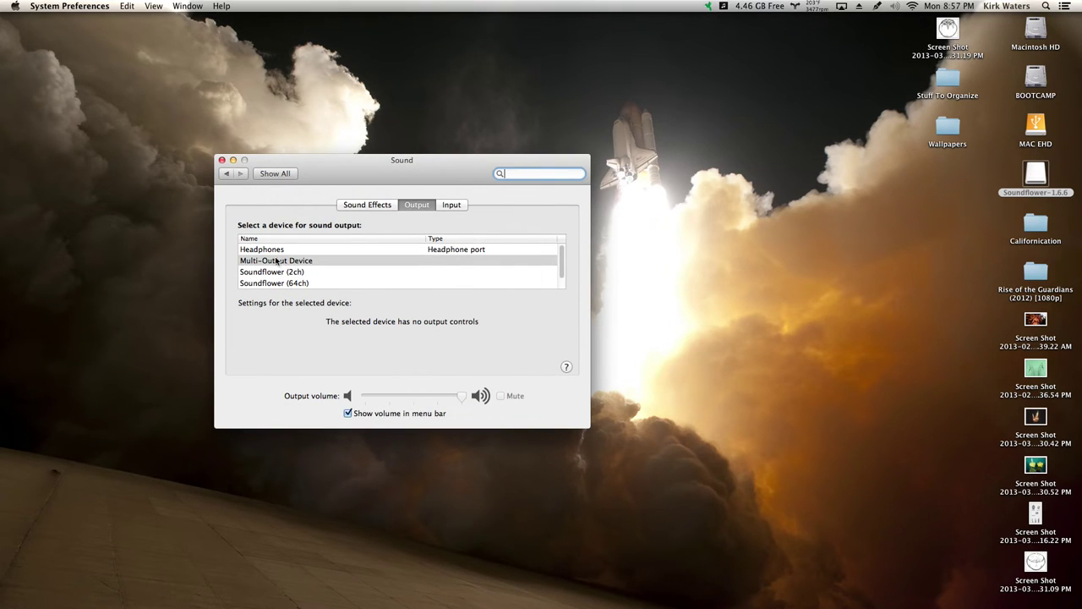
left_click(222, 161)
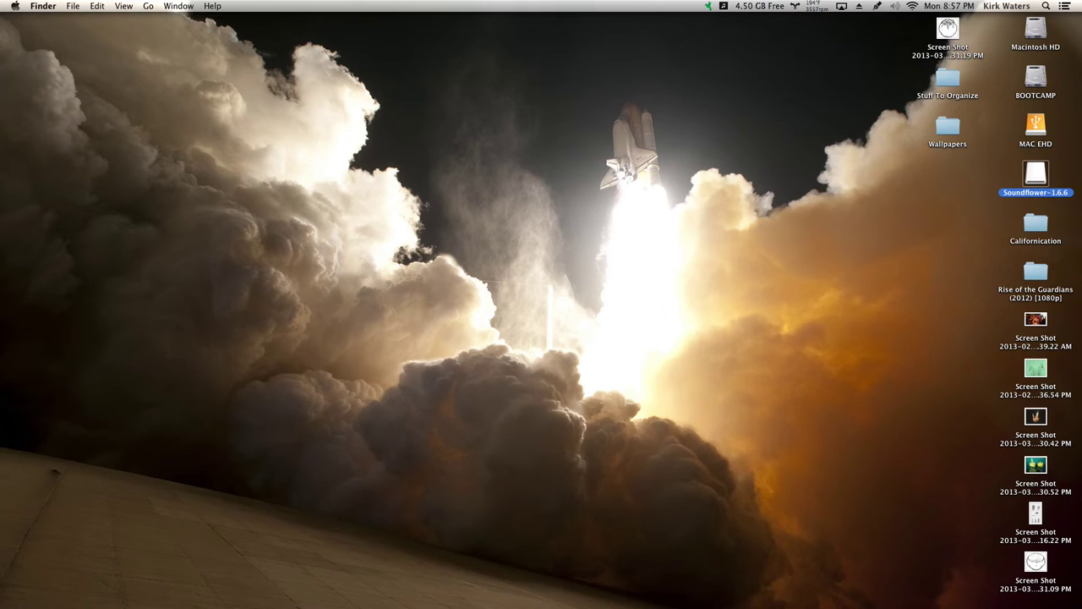
- Launch QuickTime Player and start a New Audio Recording, moving its window to the top centre
mouse_move(610, 596)
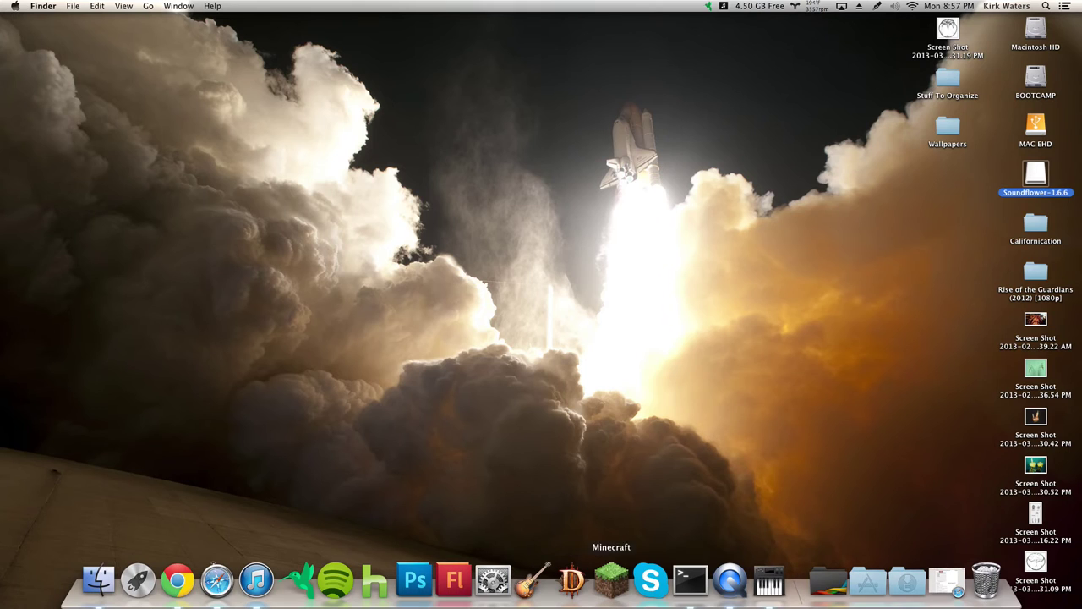
left_click(730, 582)
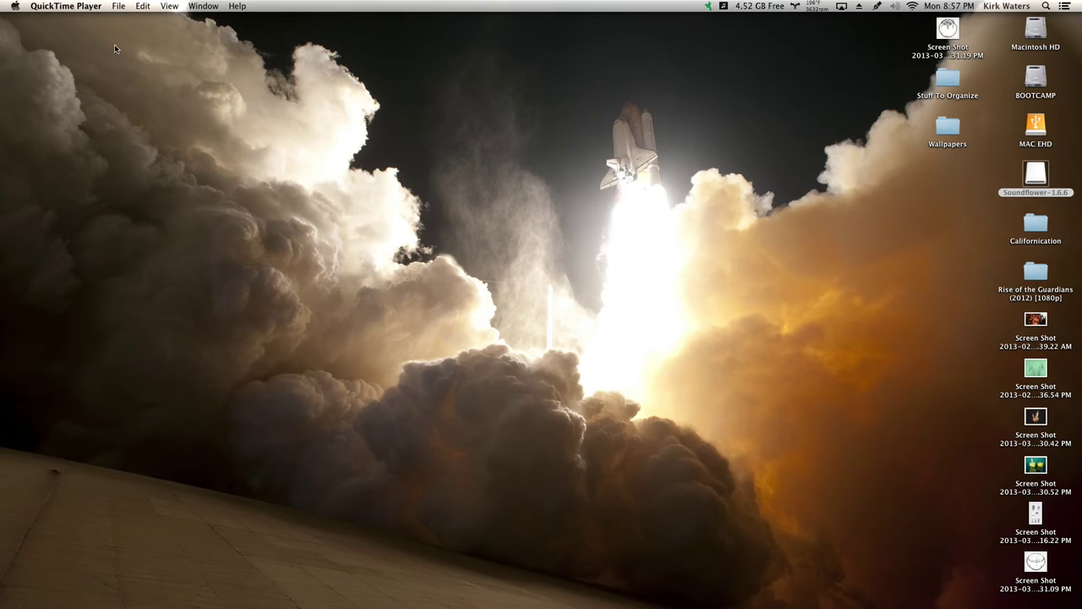
left_click(121, 5)
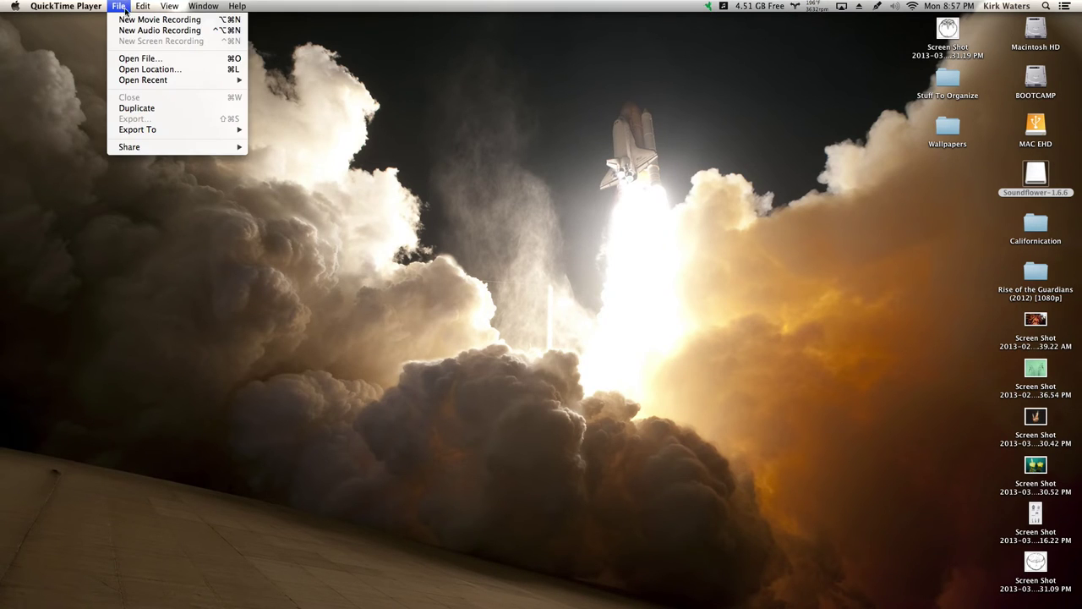
left_click(140, 58)
left_click(118, 7)
left_click(138, 31)
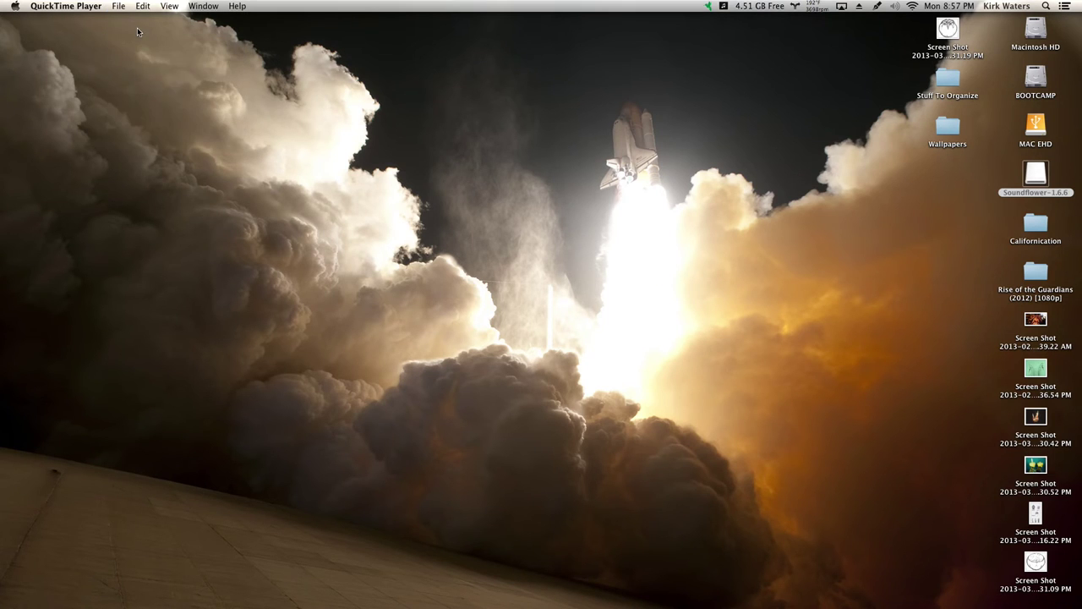
left_click_drag(156, 65, 480, 129)
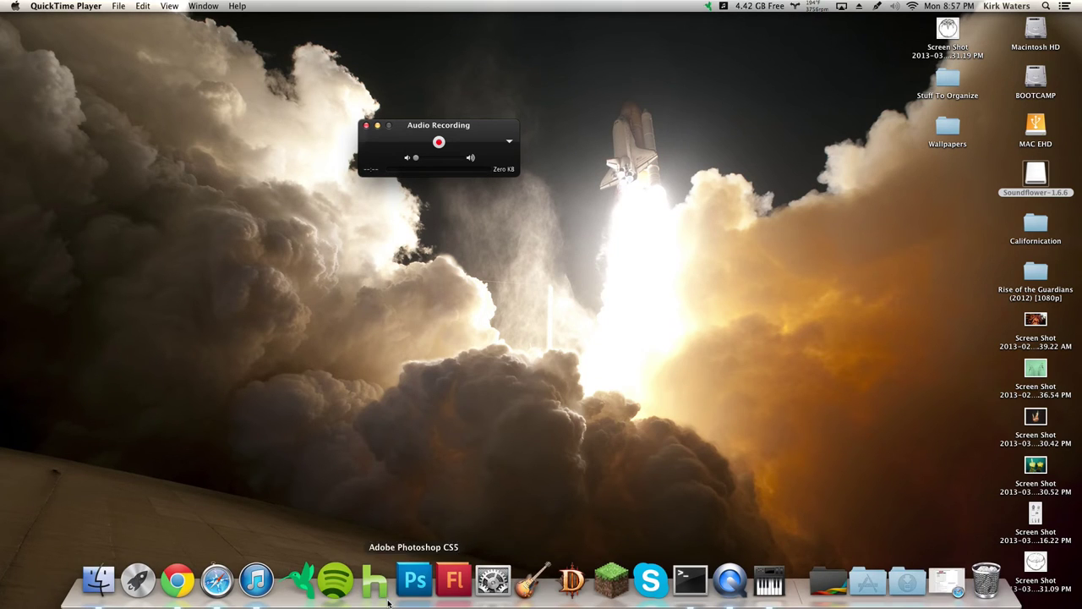
- Open Chrome, move its window to the right half, then close it
left_click(191, 583)
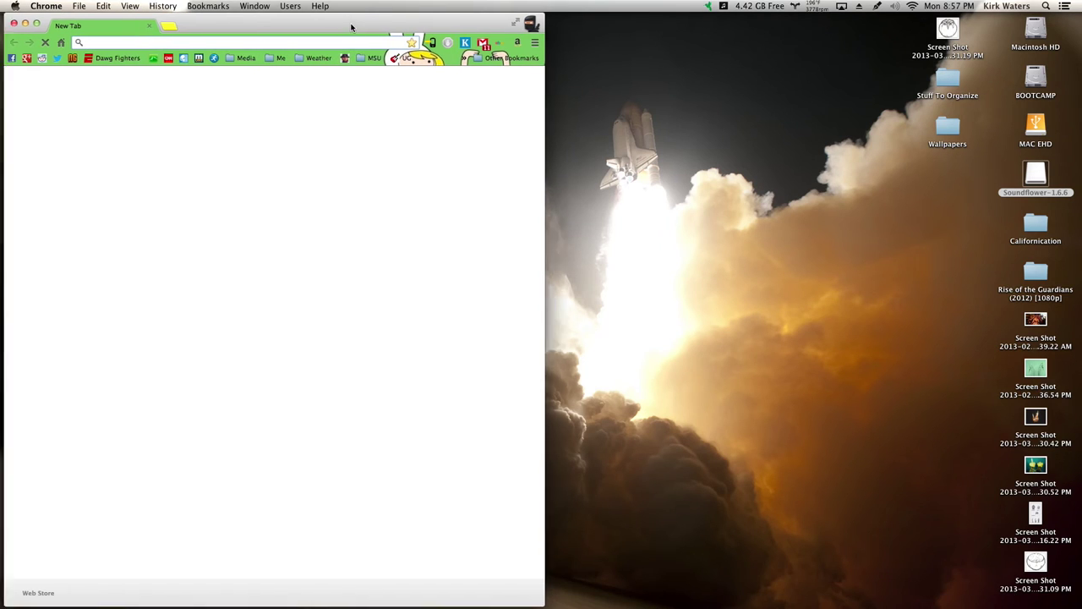
left_click_drag(352, 26, 946, 15)
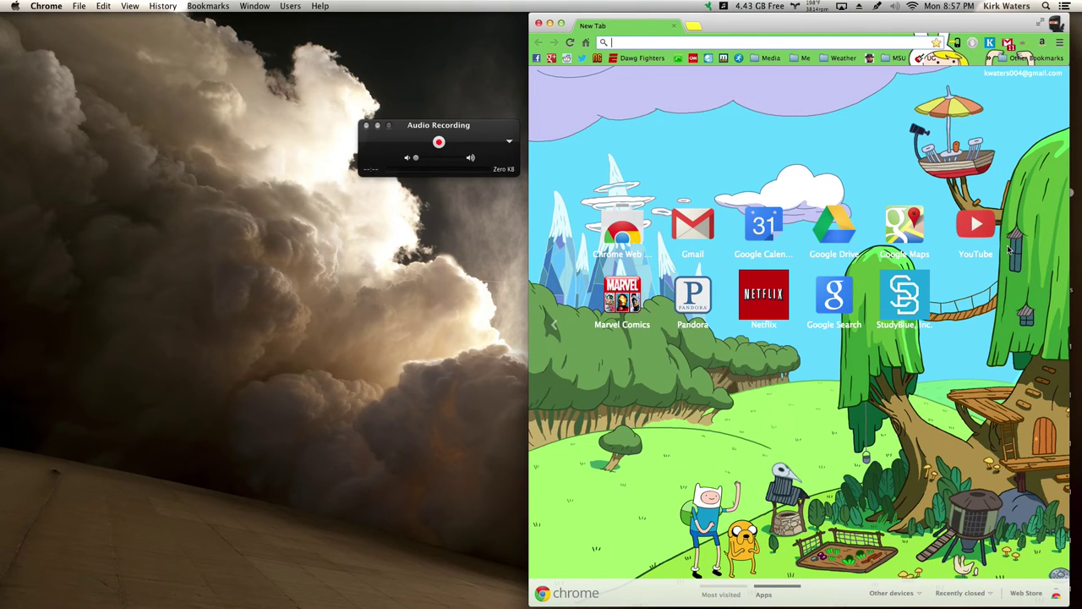
left_click(539, 23)
- Open iTunes windowed beside the recorder and cue Chasing Pavements (Live At Hotel Cafe), paused
left_click(256, 601)
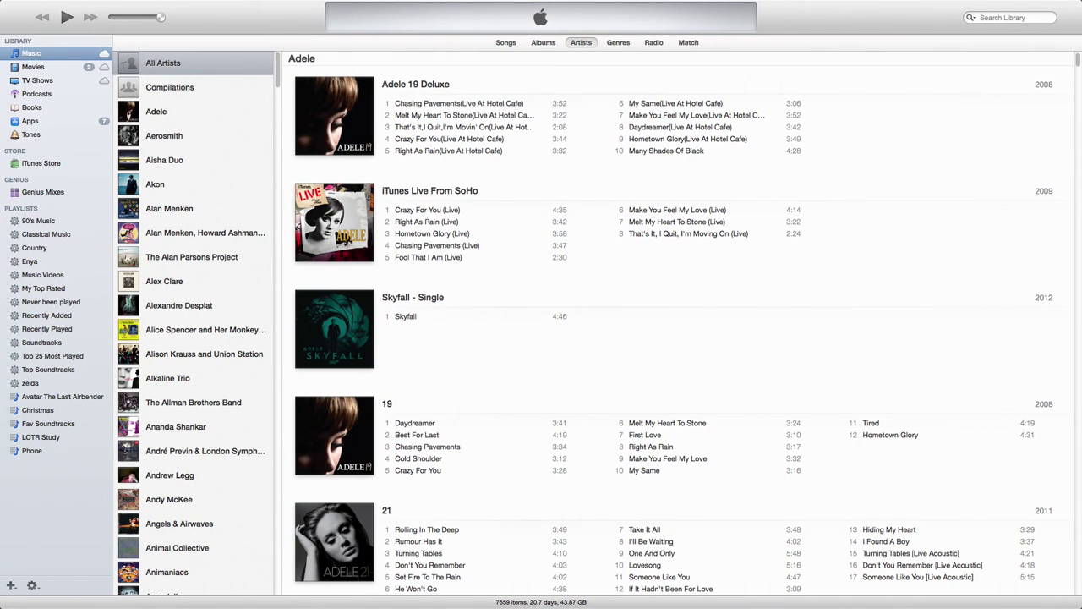
left_click(1067, 7)
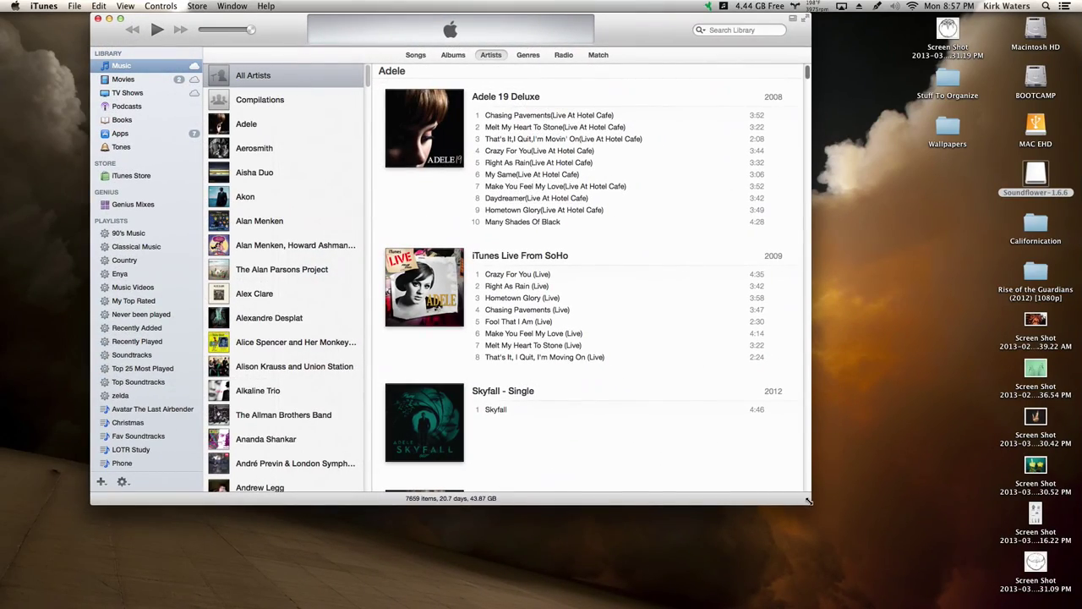
left_click_drag(817, 507, 563, 363)
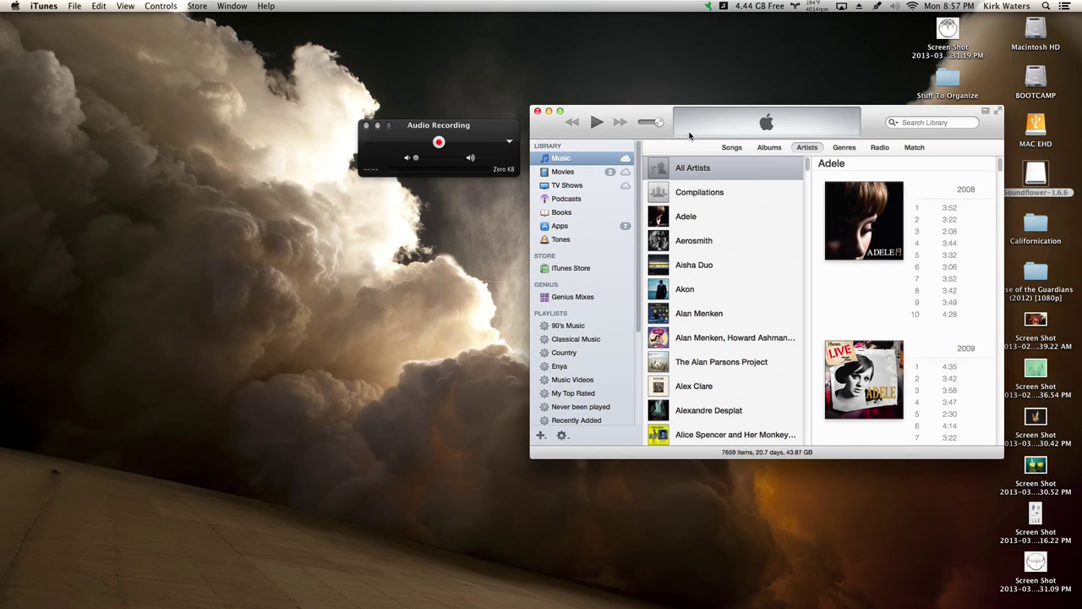
double_click(958, 207)
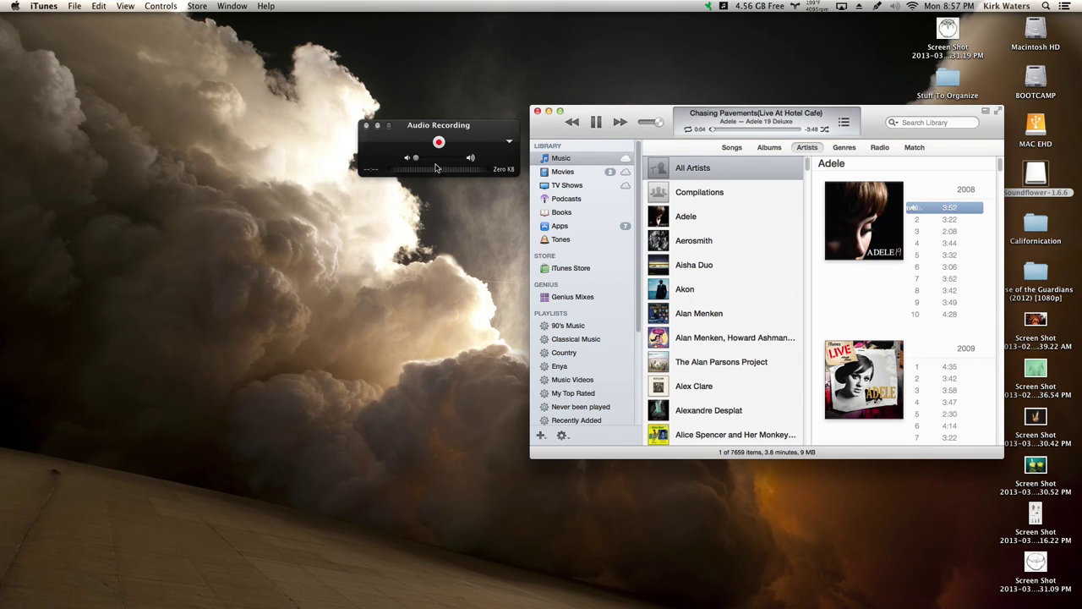
left_click(597, 122)
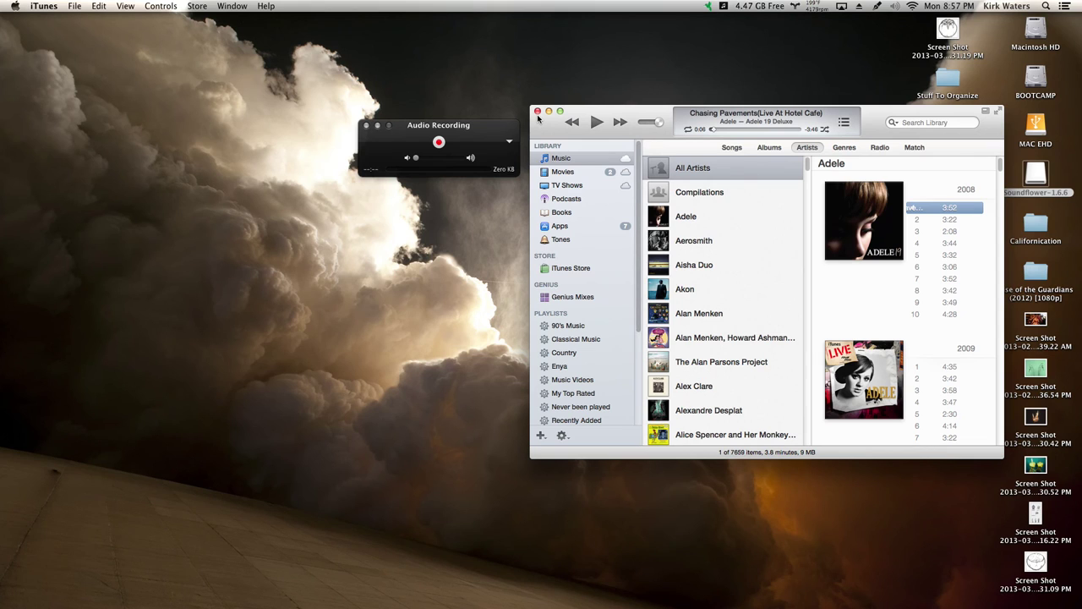
- Bring the Audio Recording window forward and move it to the screen's top-left corner
left_click(382, 133)
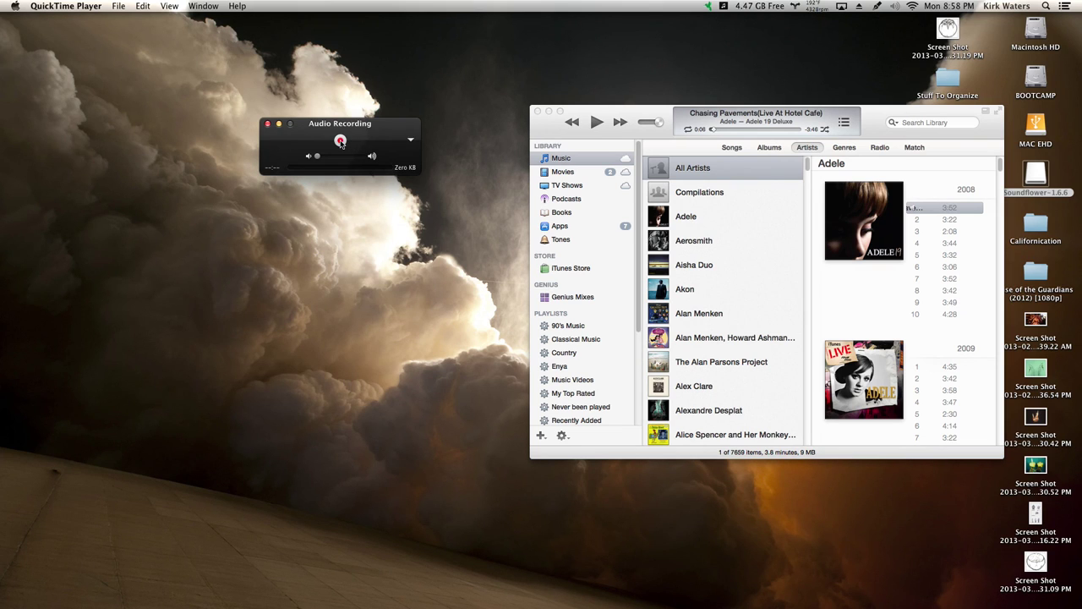
left_click_drag(385, 127, 140, 46)
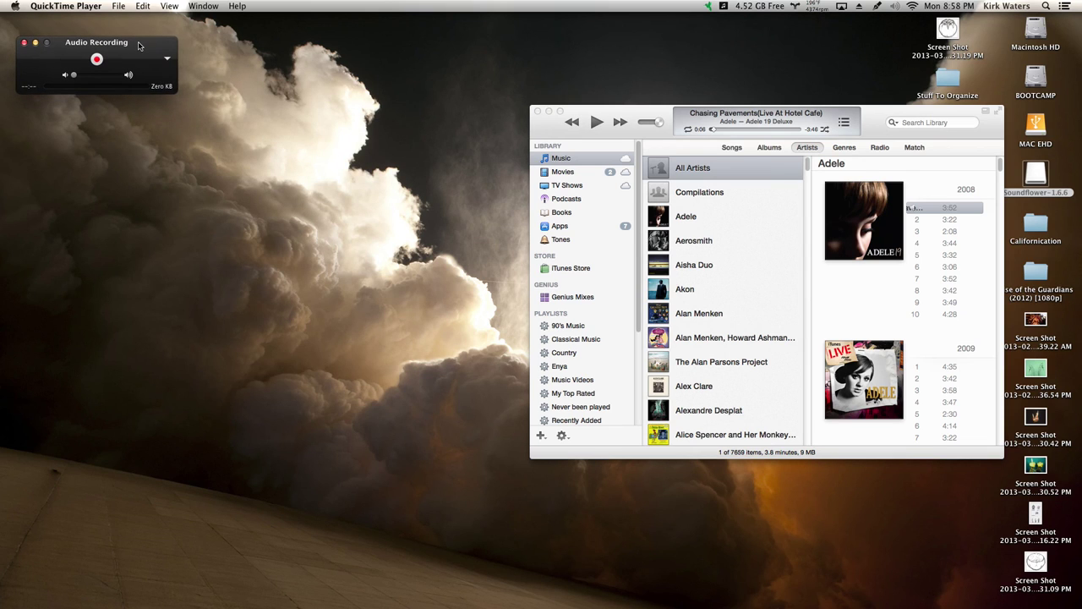